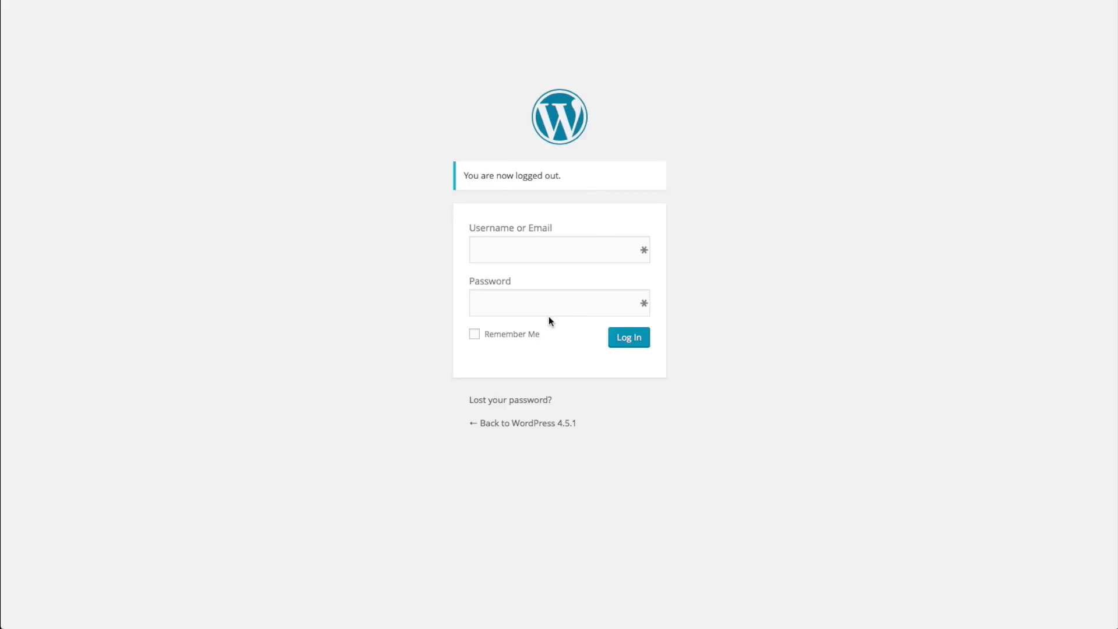
Log in to WordPress with the username and password to reach the Dashboard.
{"action": "left_click", "coordinate": [540, 253]}
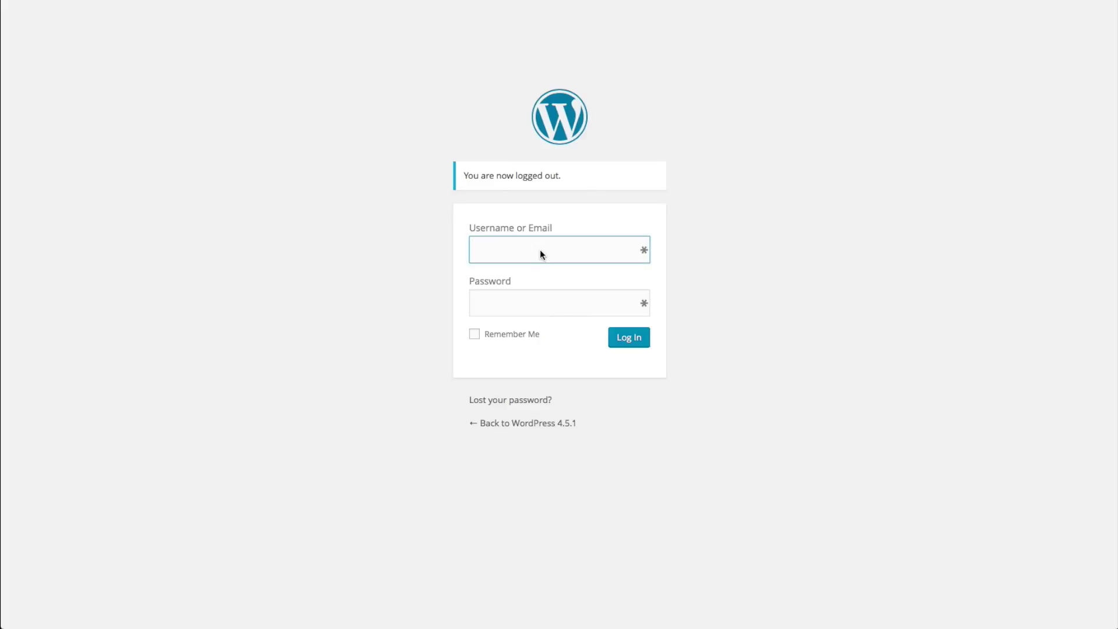
{"action": "type", "text": "tim"}
{"action": "key", "text": "Tab"}
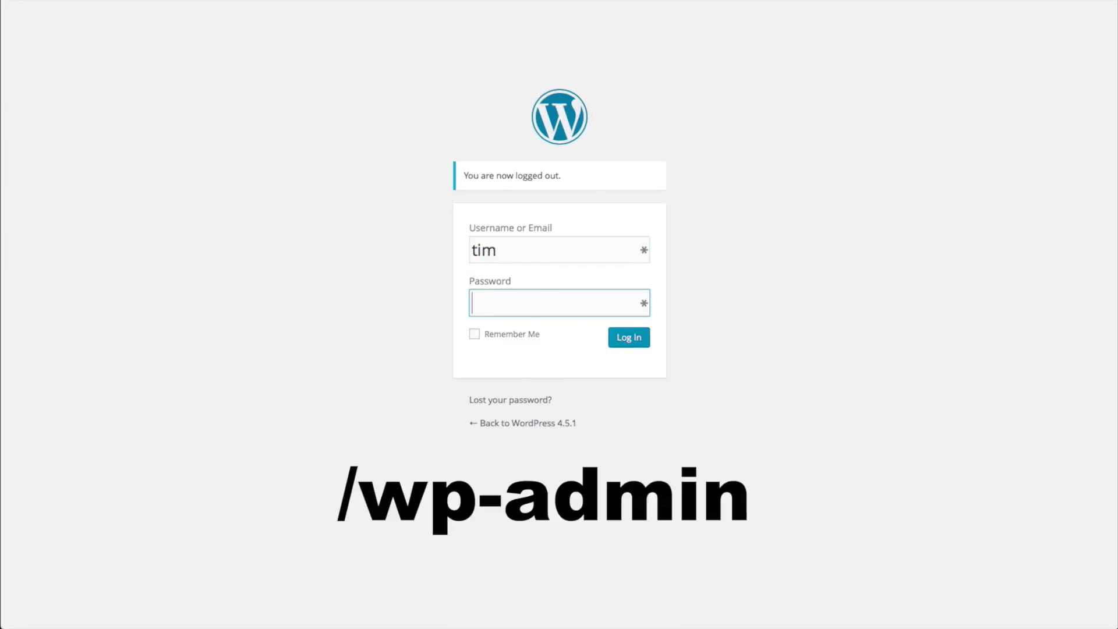
{"action": "type", "text": "••••••••"}
{"action": "key", "text": "Return"}
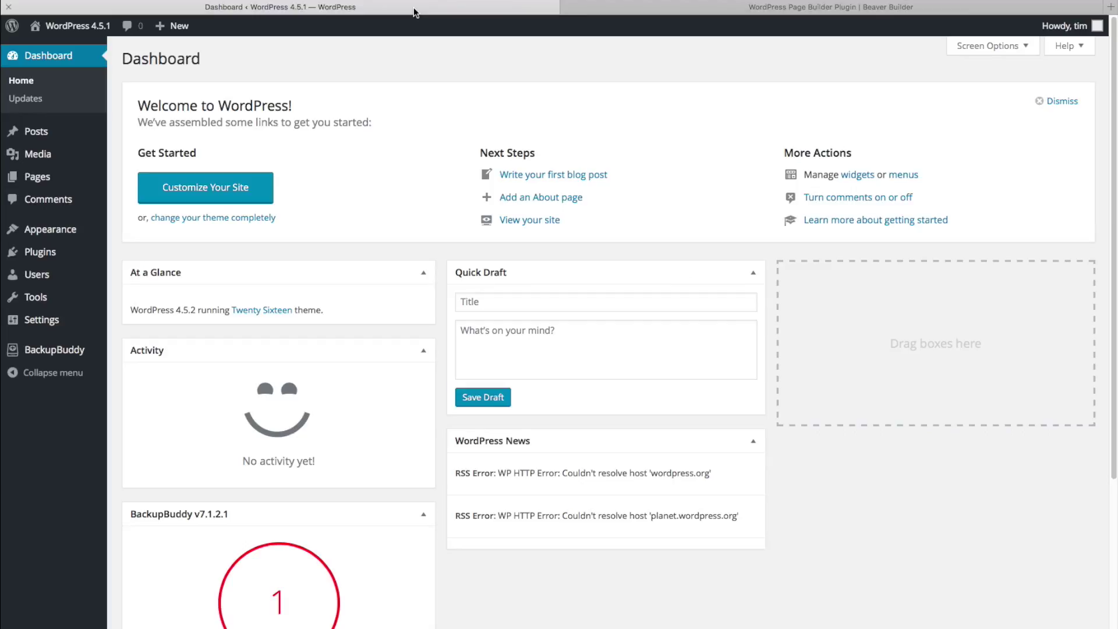
{"action": "left_click", "coordinate": [680, 6]}
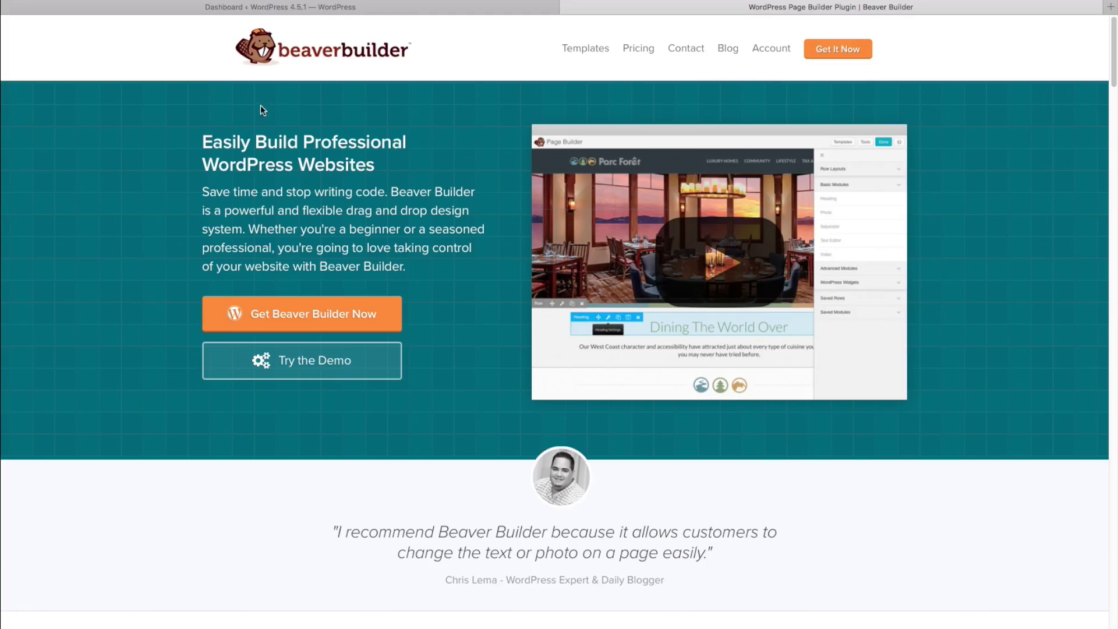
{"action": "mouse_move", "coordinate": [771, 48]}
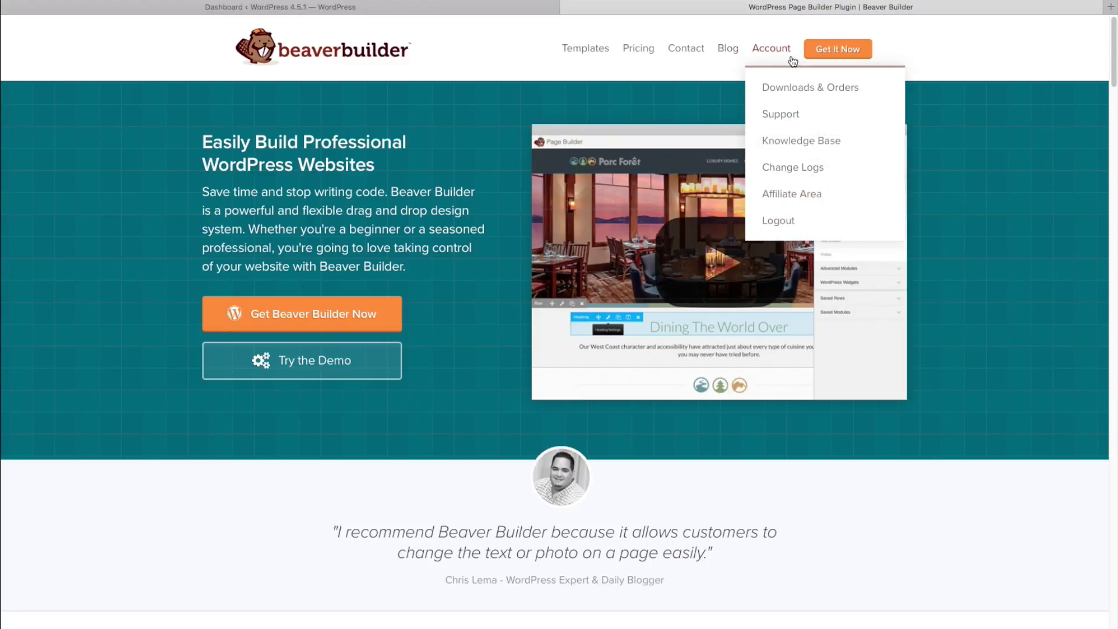
Download the Beaver Builder Plugin (Pro Version) from Account > Downloads & Orders.
{"action": "left_click", "coordinate": [793, 97]}
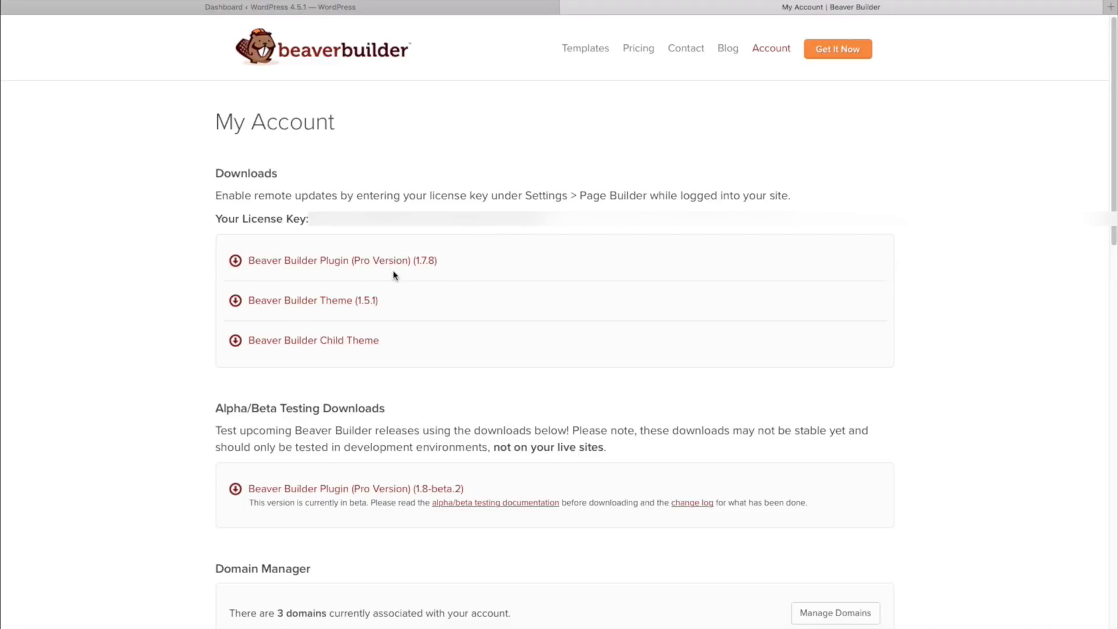
{"action": "left_click", "coordinate": [293, 268]}
{"action": "left_click", "coordinate": [382, 8]}
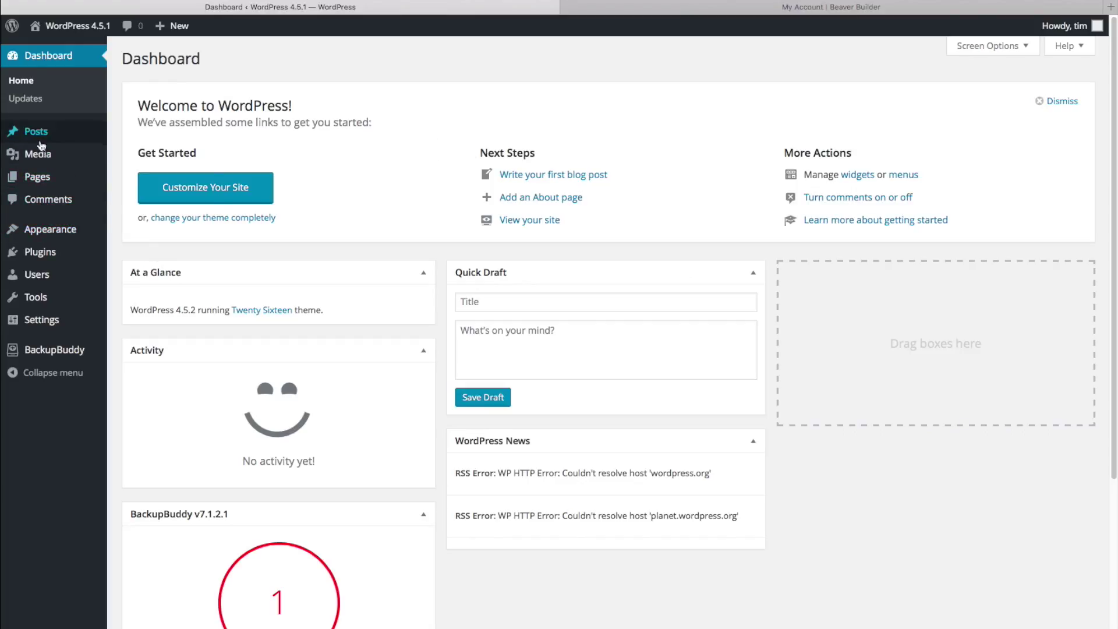
Install the Beaver Builder theme from bb-theme.zip via Appearance > Themes and activate it.
{"action": "left_click", "coordinate": [127, 229]}
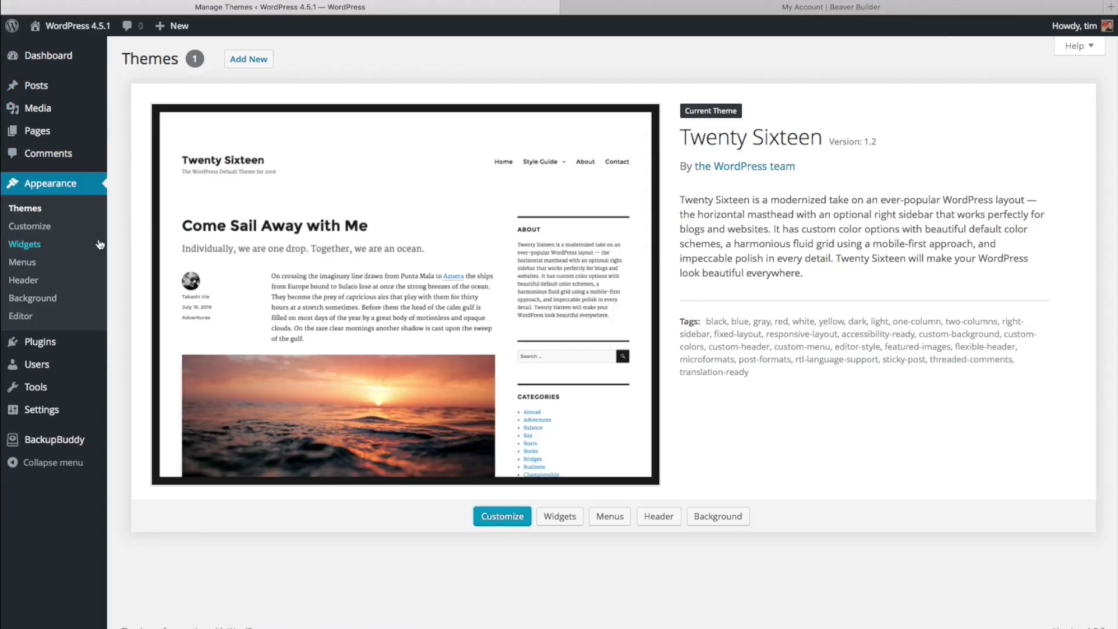
{"action": "left_click", "coordinate": [256, 61]}
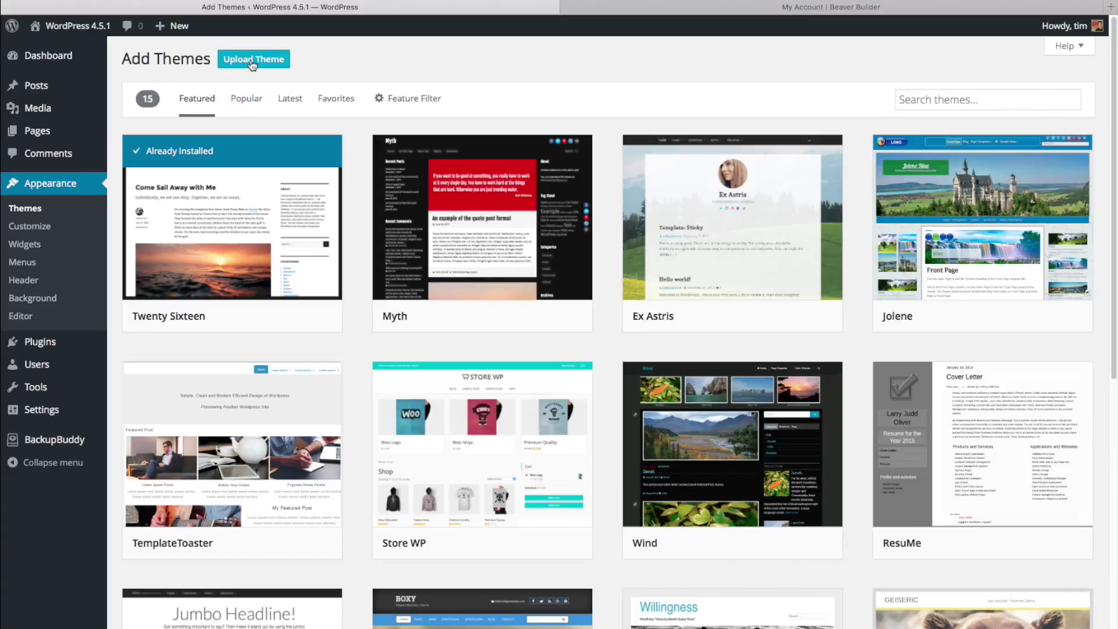
{"action": "left_click", "coordinate": [251, 58]}
{"action": "left_click", "coordinate": [516, 177]}
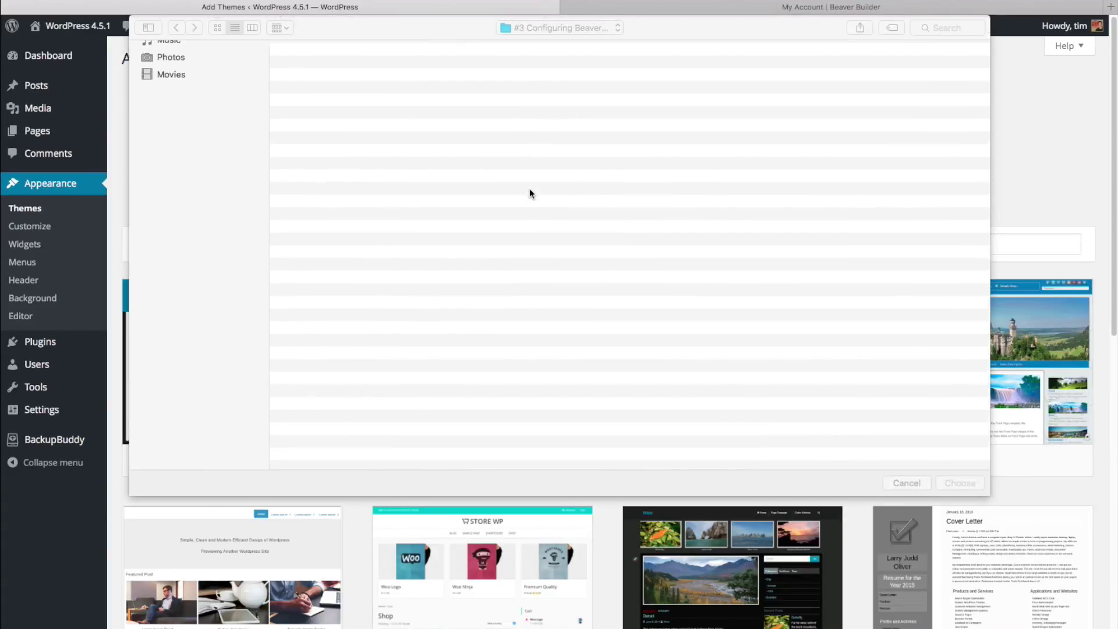
{"action": "double_click", "coordinate": [327, 64]}
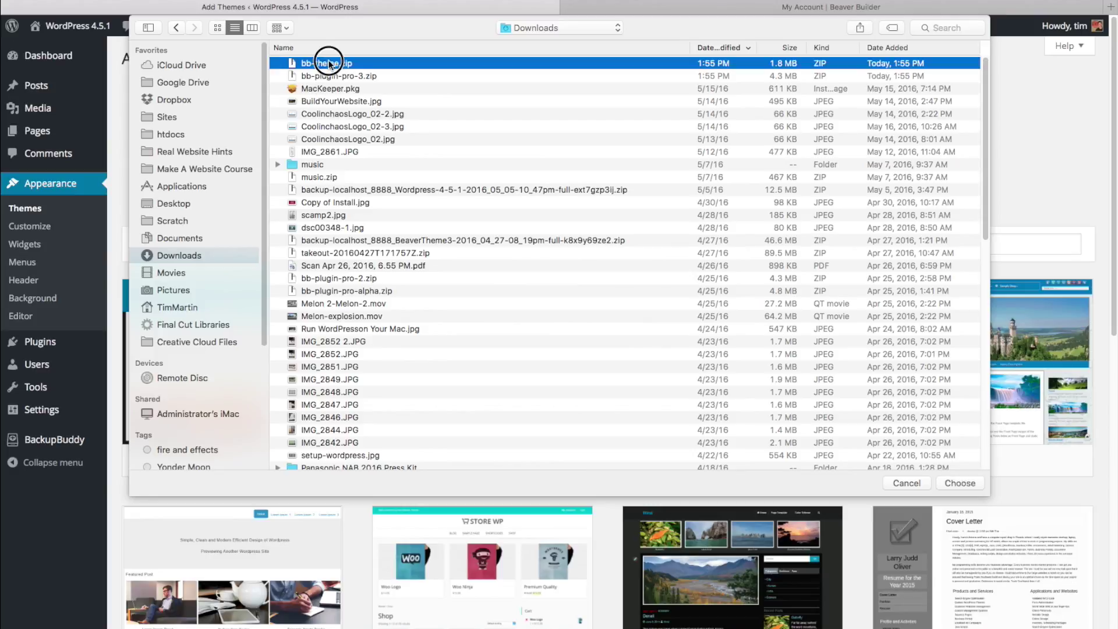
{"action": "left_click", "coordinate": [697, 176]}
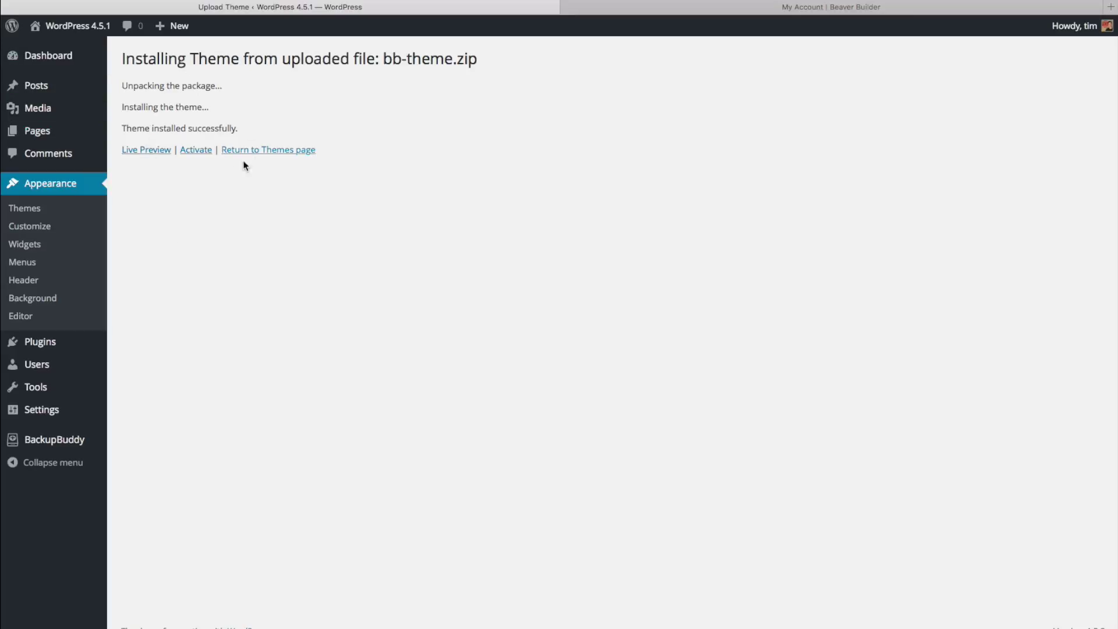
{"action": "left_click", "coordinate": [200, 149]}
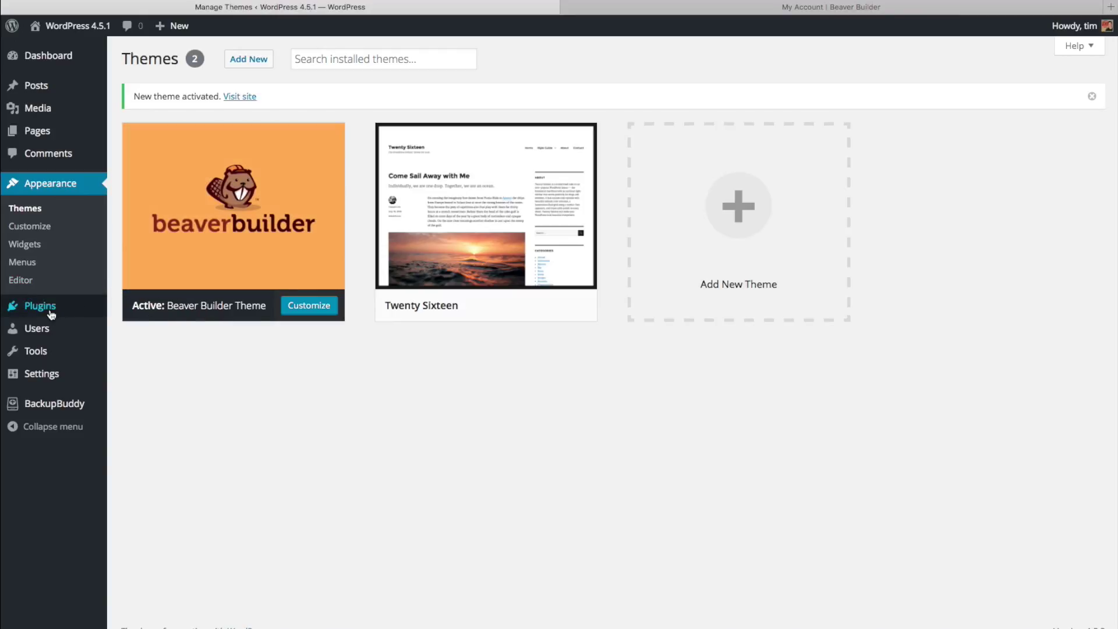
{"action": "mouse_move", "coordinate": [40, 341]}
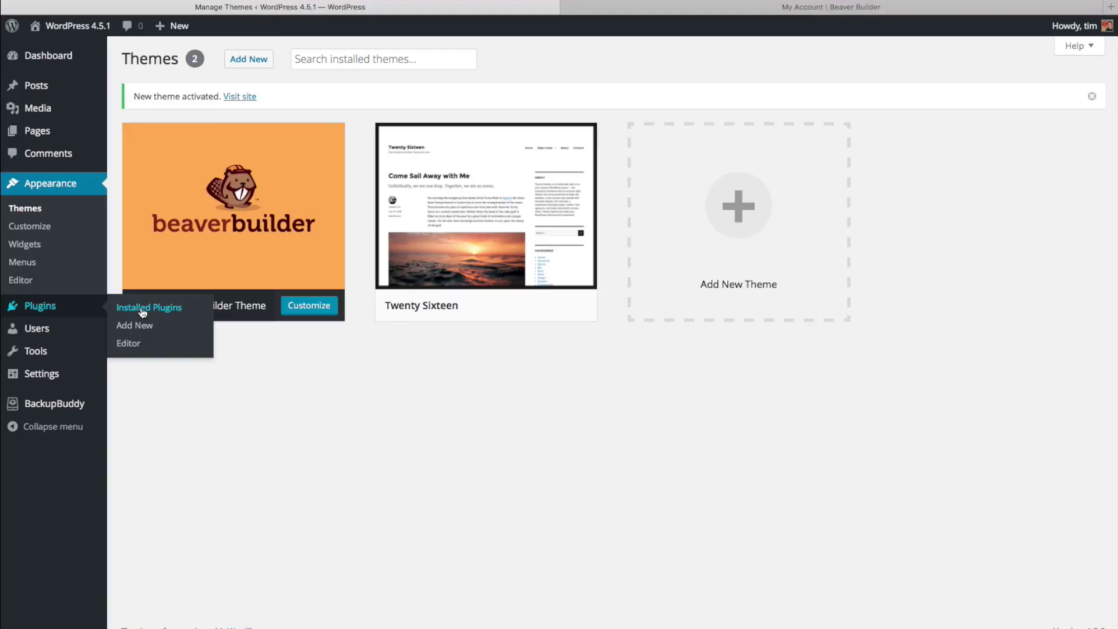
Go to the installed Plugins list.
{"action": "left_click", "coordinate": [37, 305]}
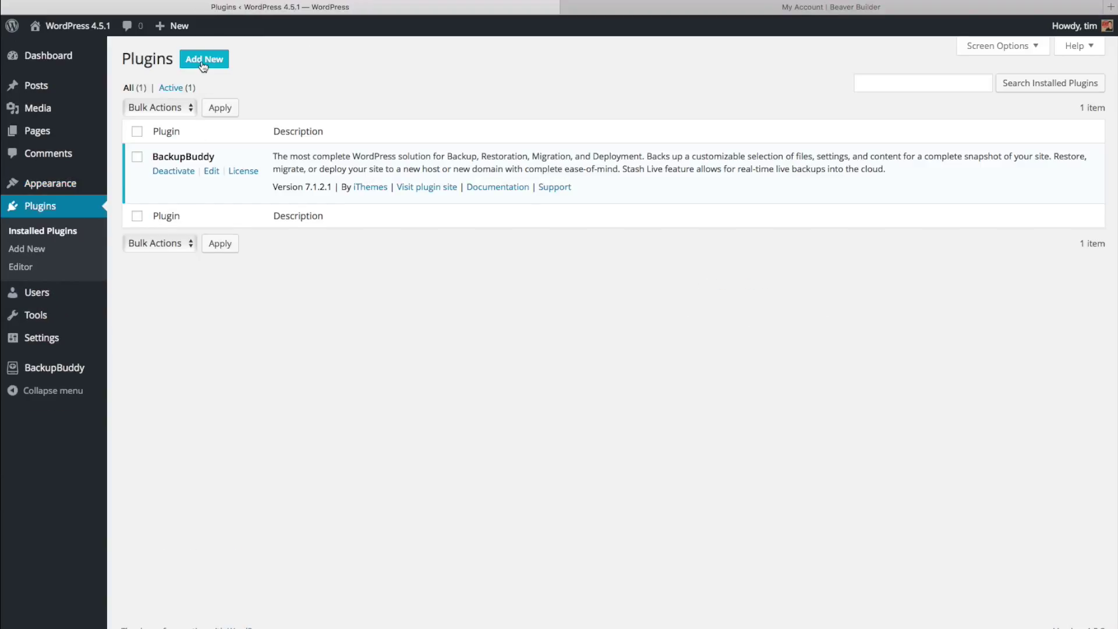
Install the Beaver Builder Pro plugin from bb-plugin-pro-3.zip via Upload Plugin.
{"action": "left_click", "coordinate": [201, 59]}
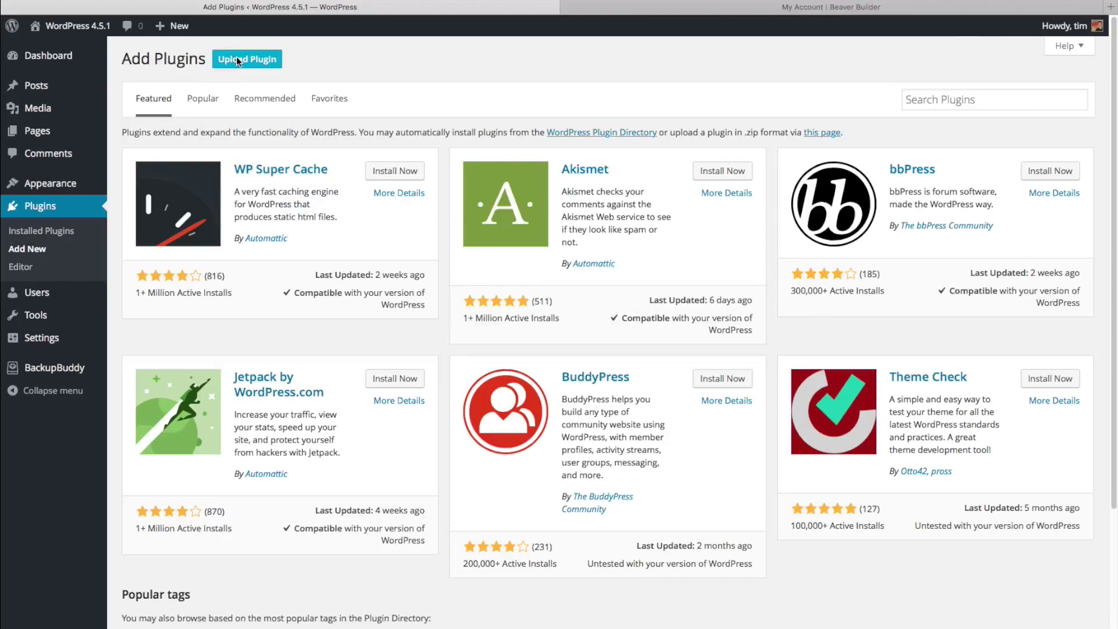
{"action": "left_click", "coordinate": [236, 60]}
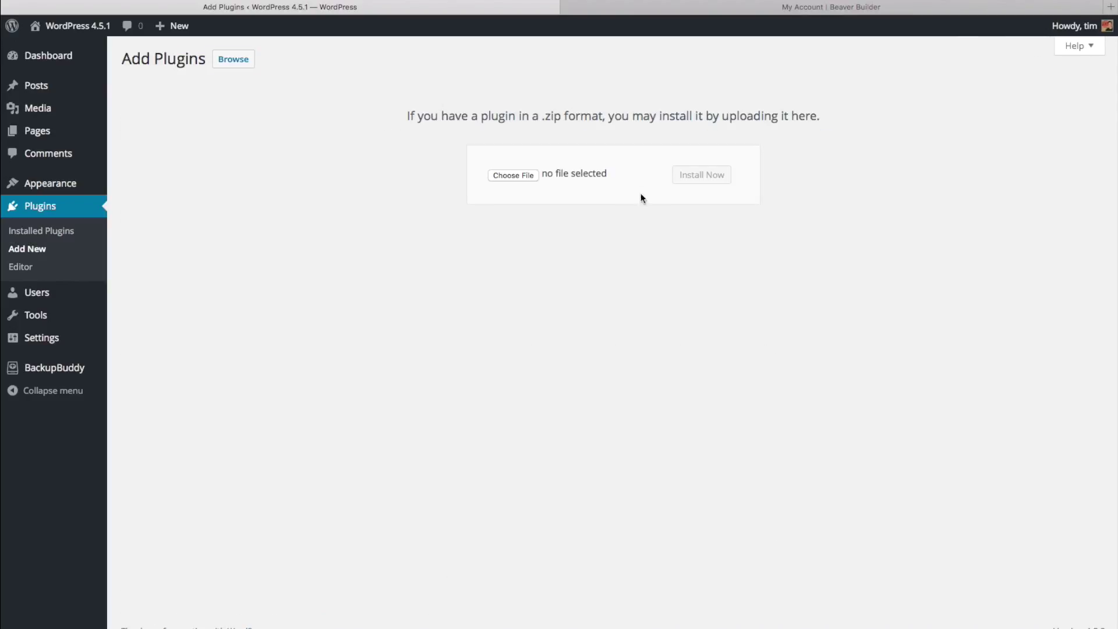
{"action": "left_click", "coordinate": [514, 176]}
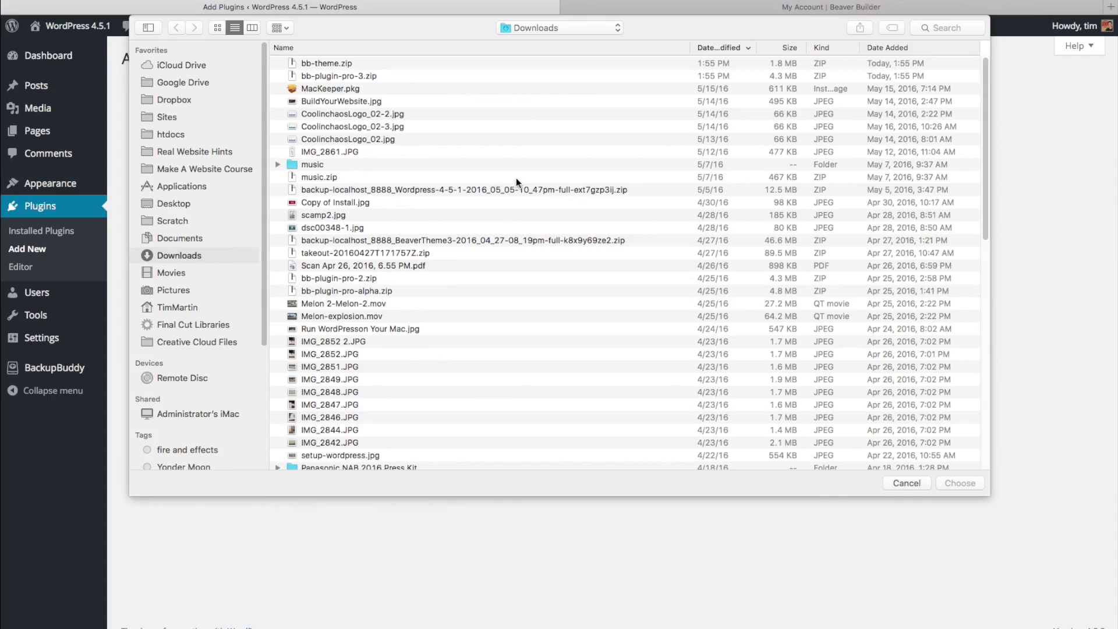
{"action": "left_click", "coordinate": [361, 77]}
{"action": "double_click", "coordinate": [360, 75]}
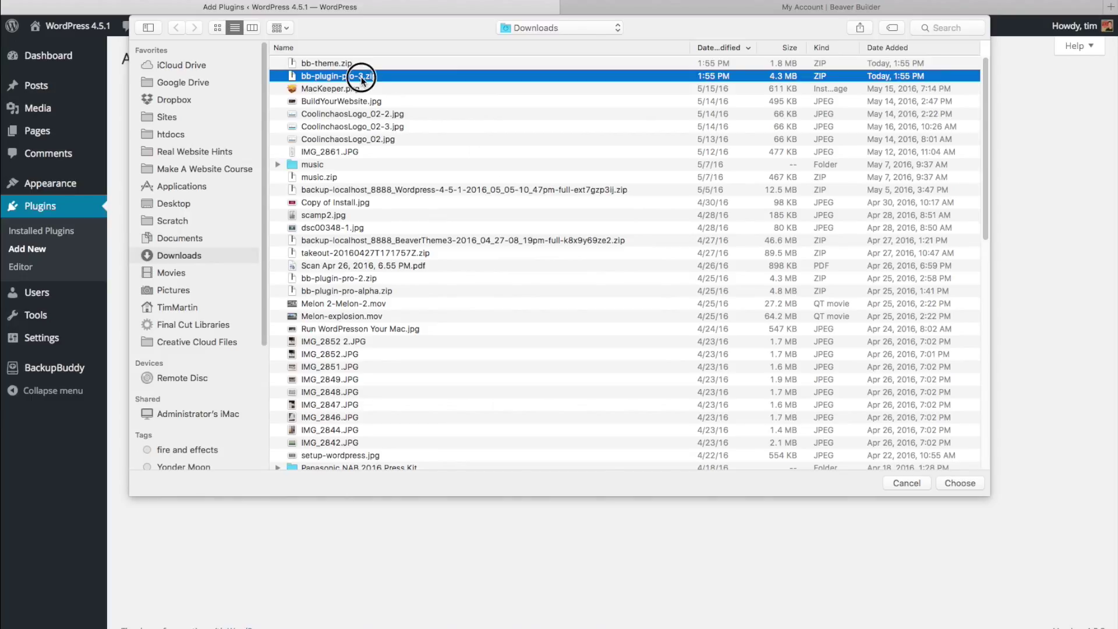
{"action": "left_click", "coordinate": [704, 174]}
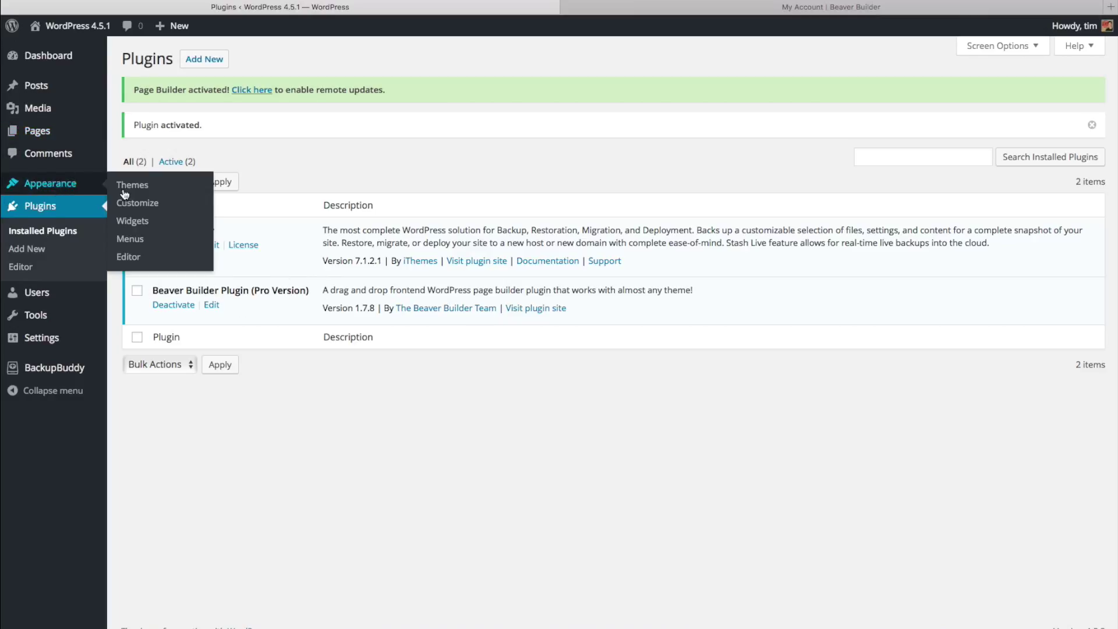
{"action": "left_click", "coordinate": [136, 184]}
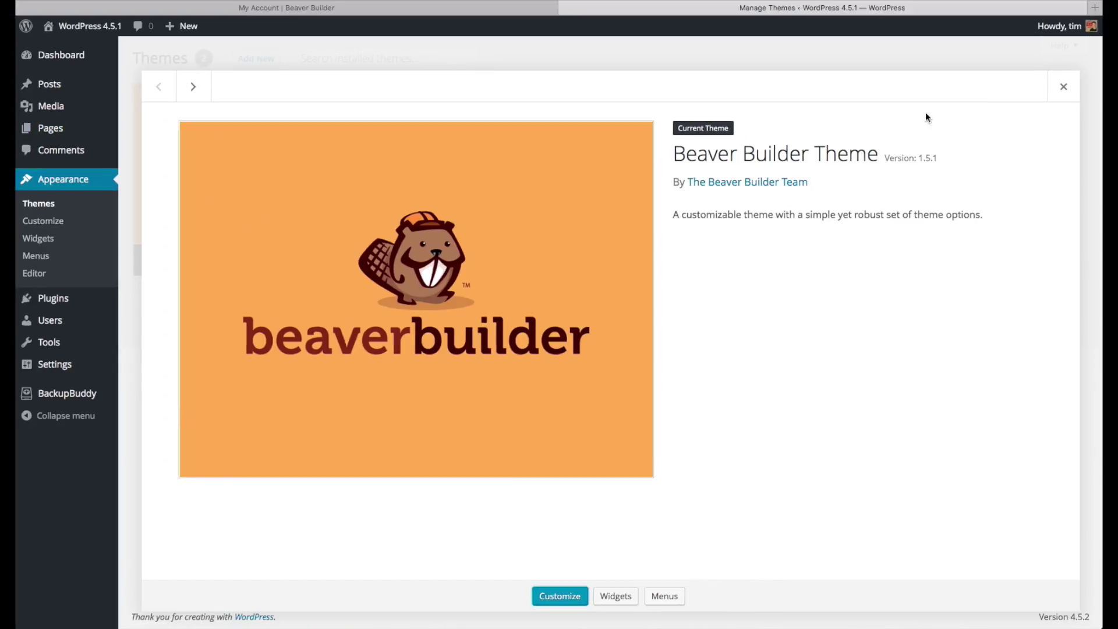
Show the empty license key field under Settings > Page Builder > License.
{"action": "left_click", "coordinate": [1064, 87]}
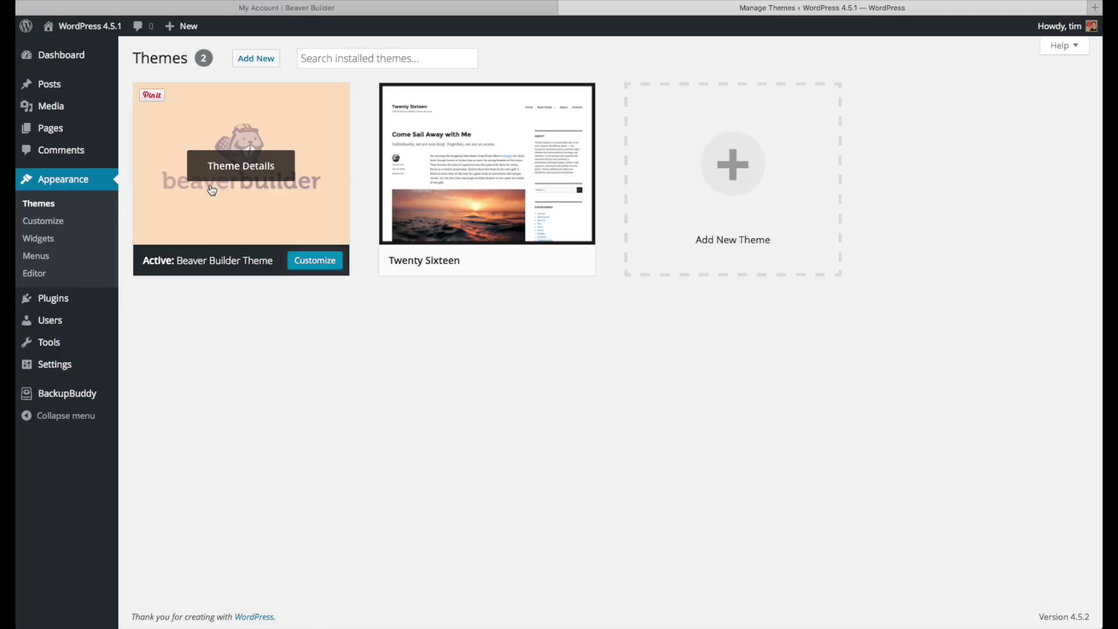
{"action": "mouse_move", "coordinate": [54, 364]}
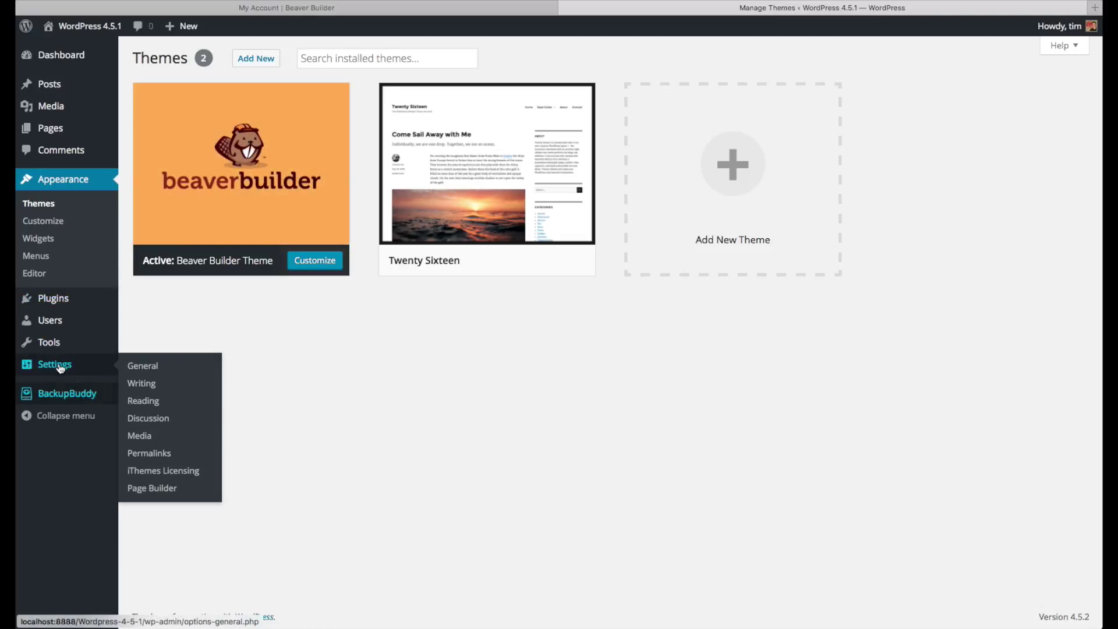
{"action": "left_click", "coordinate": [171, 492]}
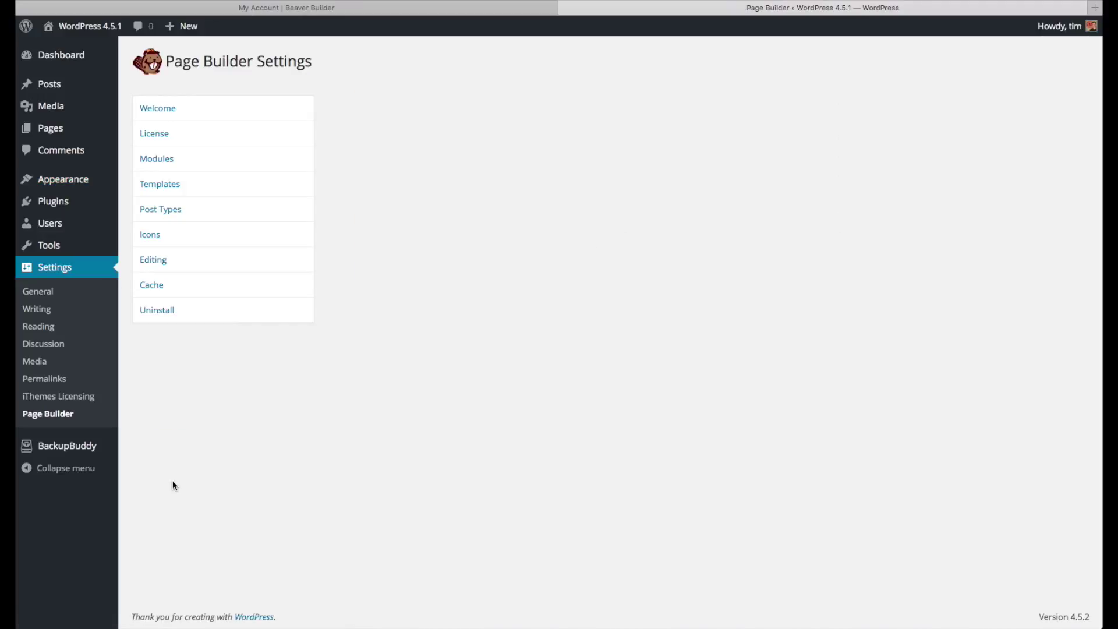
{"action": "left_click", "coordinate": [151, 135]}
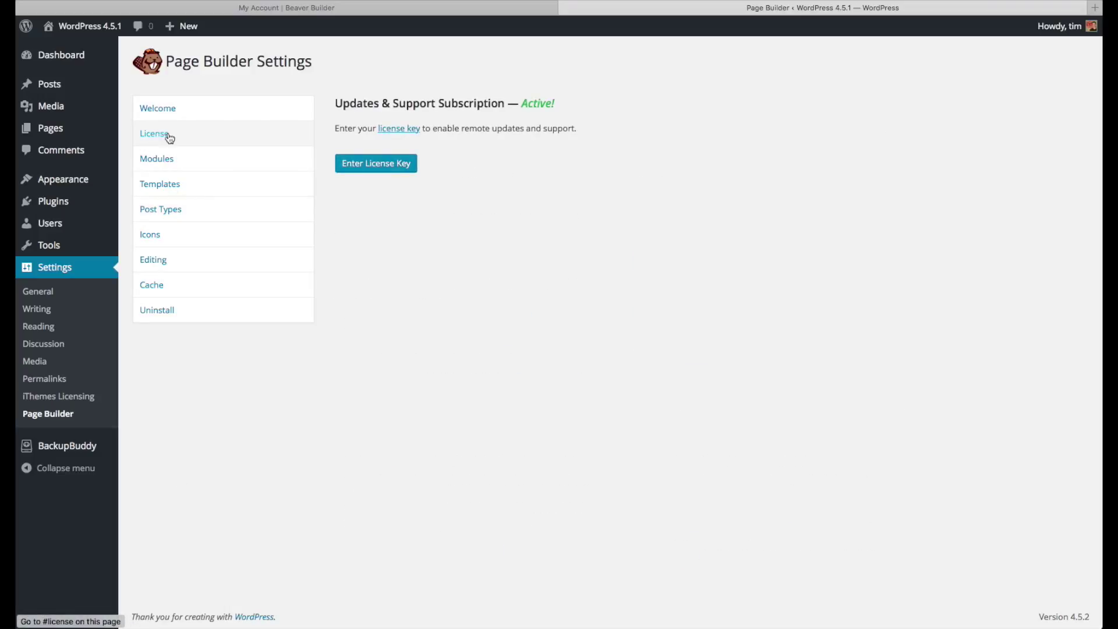
{"action": "left_click", "coordinate": [389, 164]}
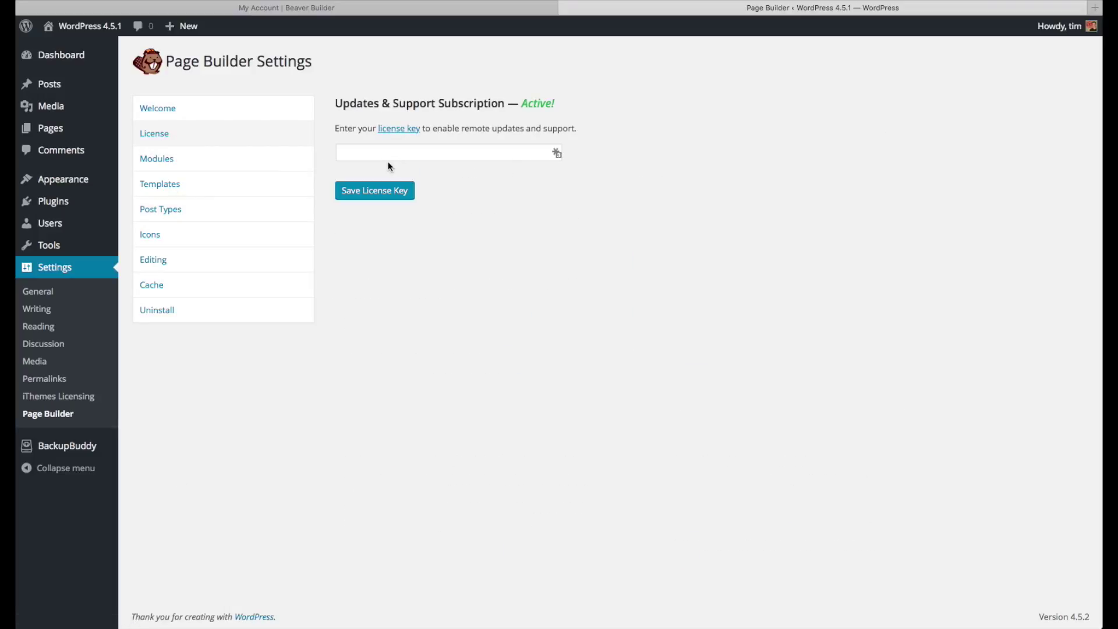
Copy the license key from the Beaver Builder My Account page and return to WordPress.
{"action": "left_click", "coordinate": [294, 8]}
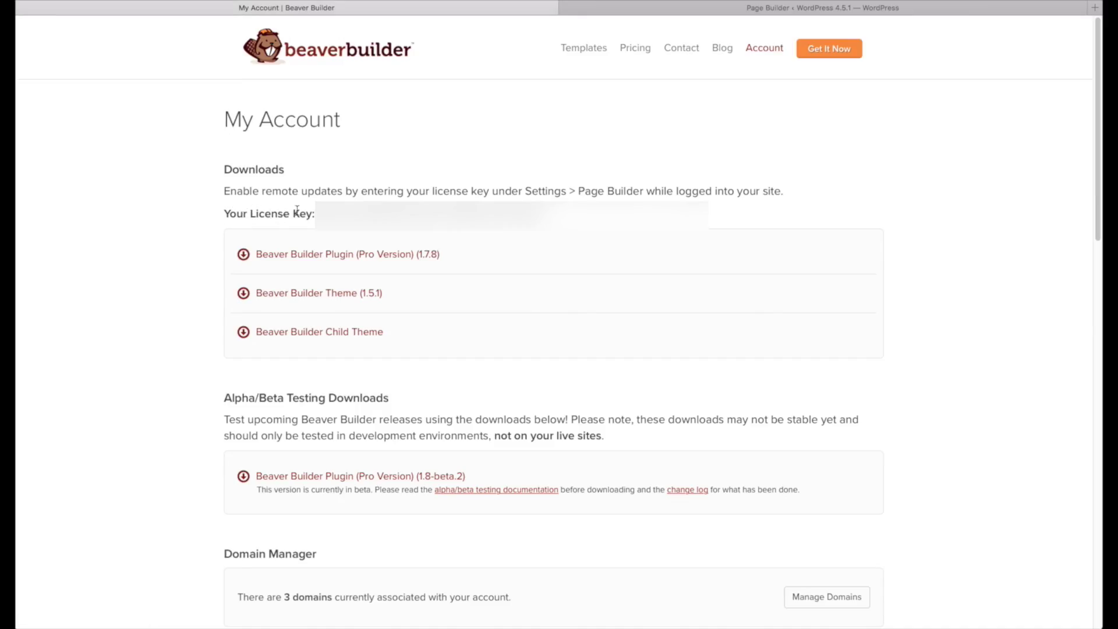
{"action": "left_click_drag", "start_coordinate": [315, 213], "coordinate": [542, 215]}
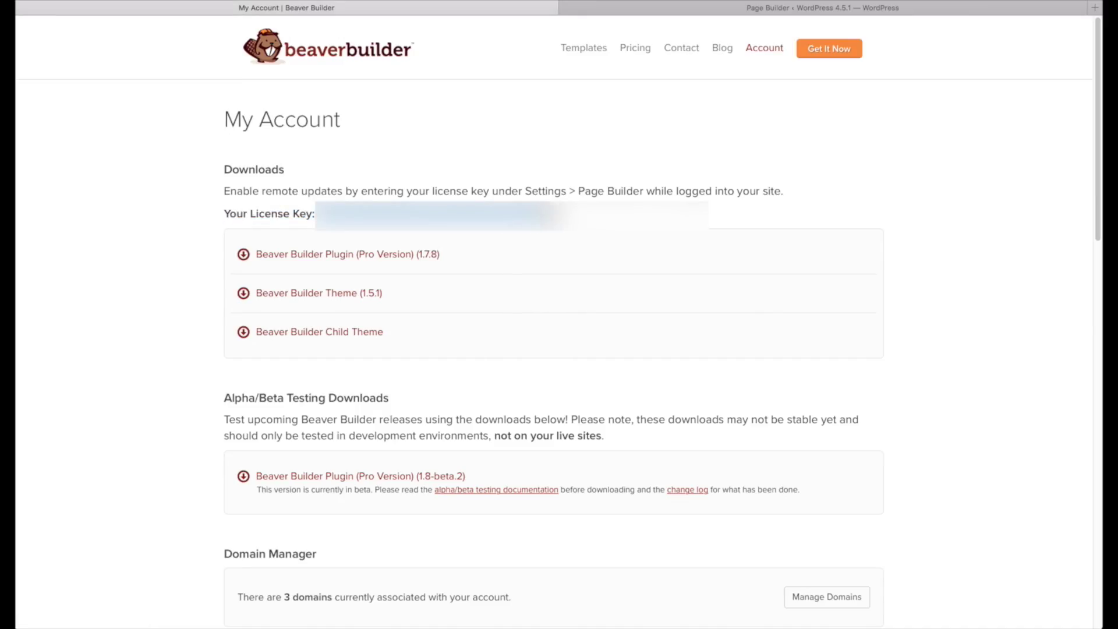
{"action": "right_click", "coordinate": [477, 204]}
{"action": "left_click", "coordinate": [512, 252]}
{"action": "left_click", "coordinate": [626, 12]}
Paste the license key into the field and save it with Save License Key.
{"action": "right_click", "coordinate": [425, 151]}
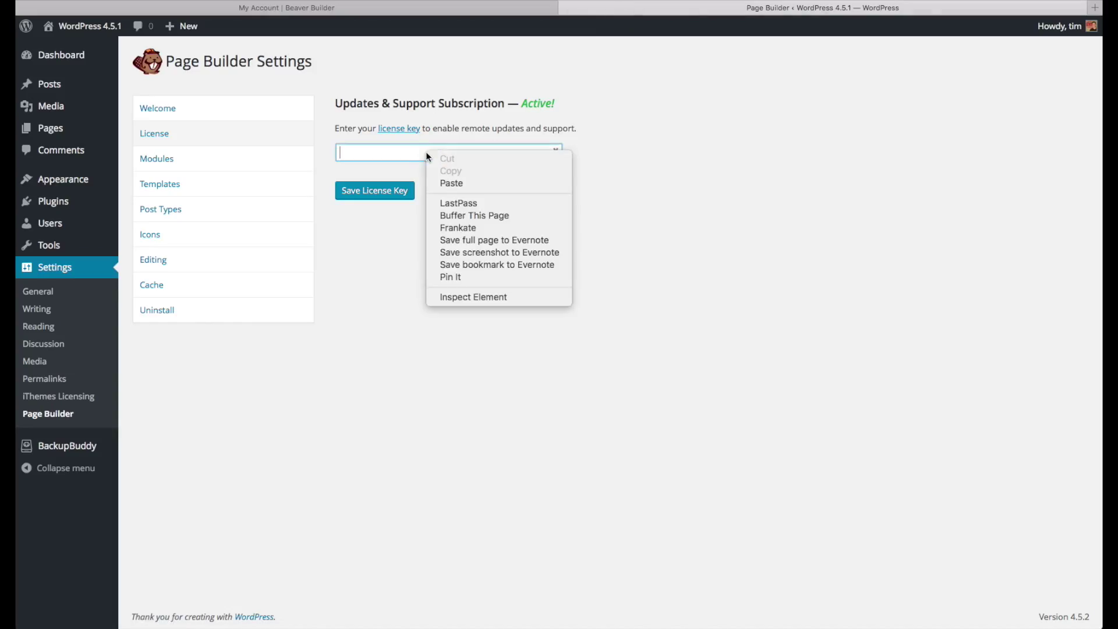
{"action": "left_click", "coordinate": [489, 184]}
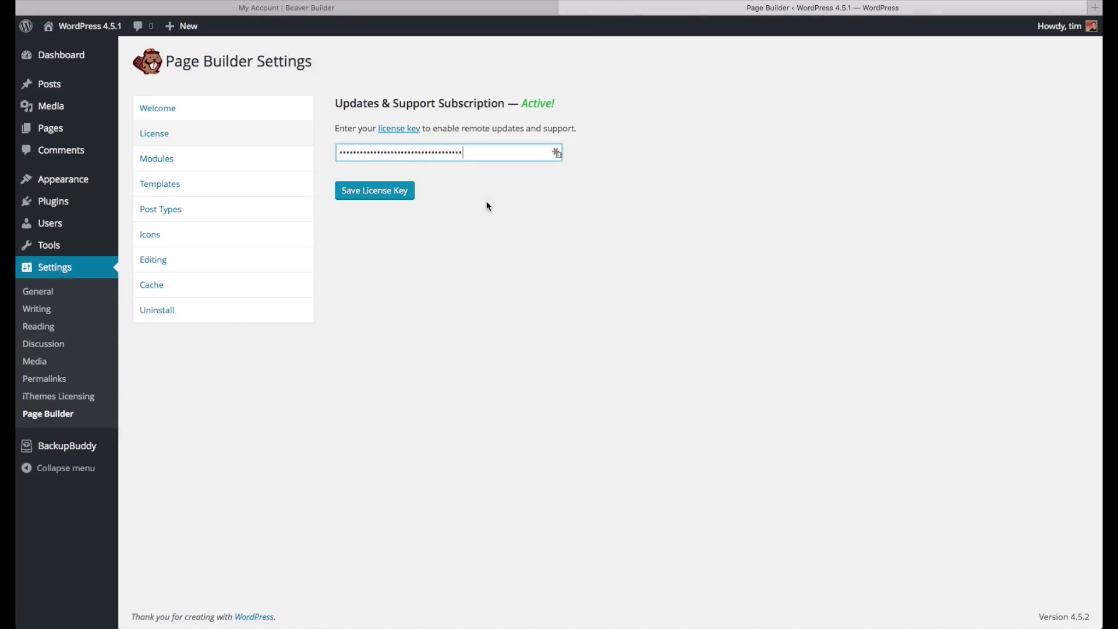
{"action": "left_click", "coordinate": [378, 192]}
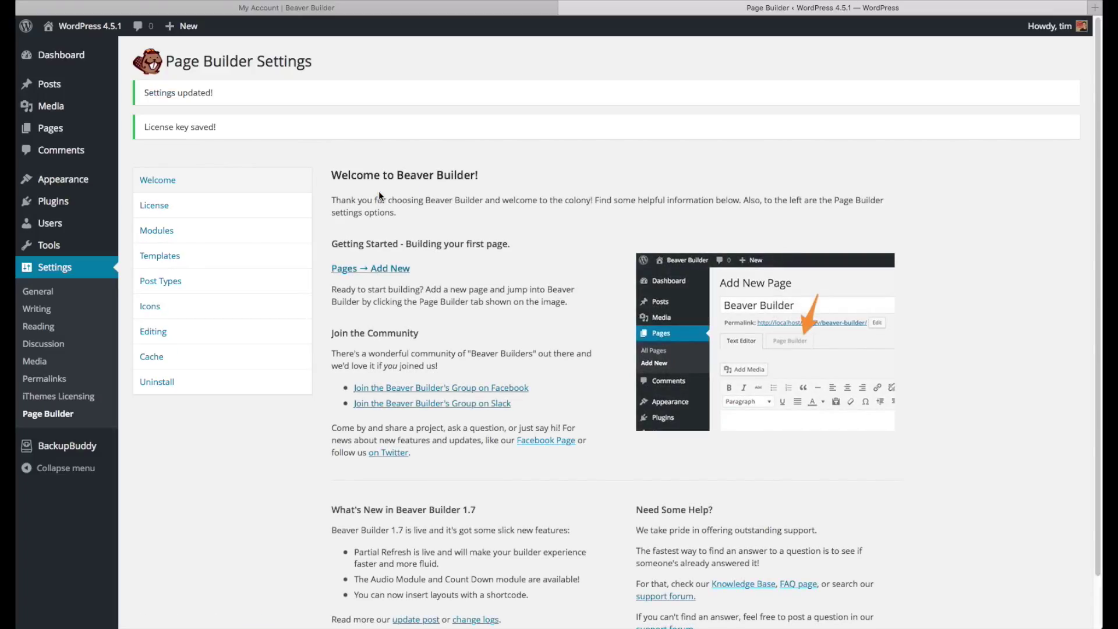